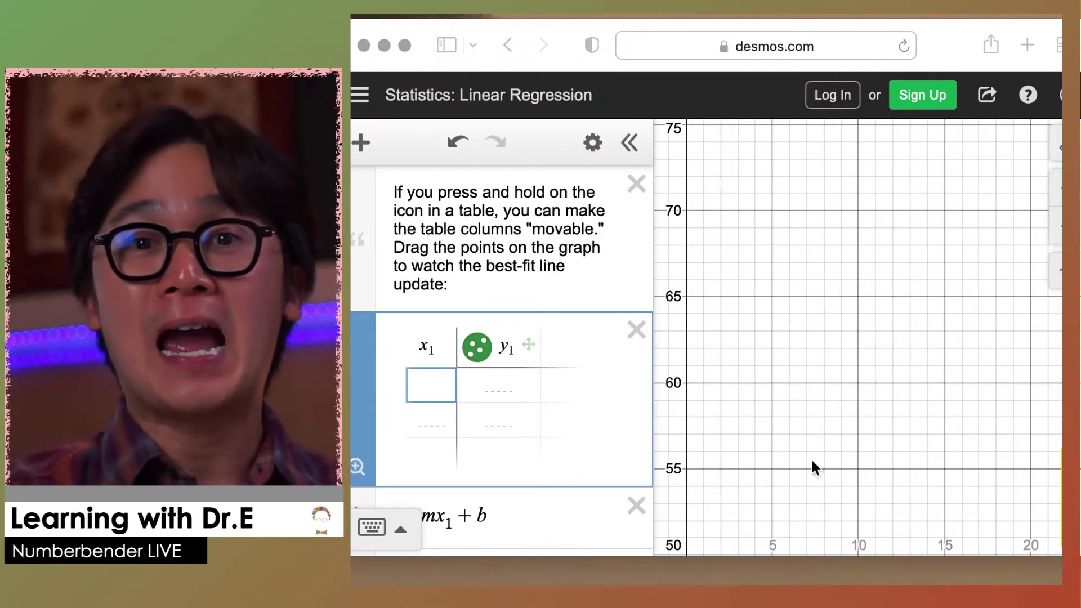
Enter the first data point in the empty table, with x1 as 9.5 and y1 as 66.
scroll(522, 390, down, 3)
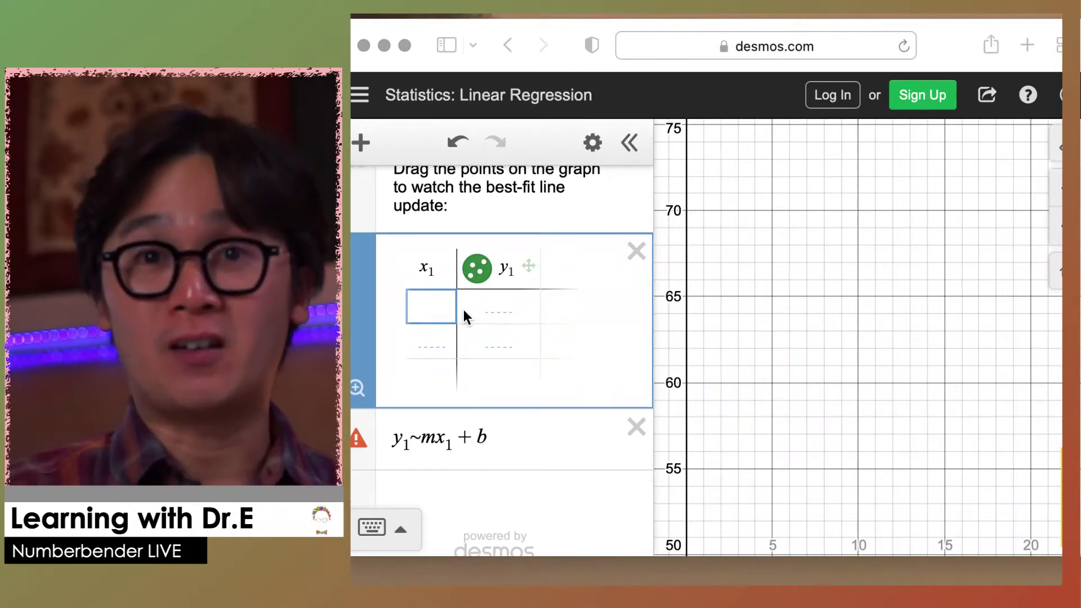
click(428, 304)
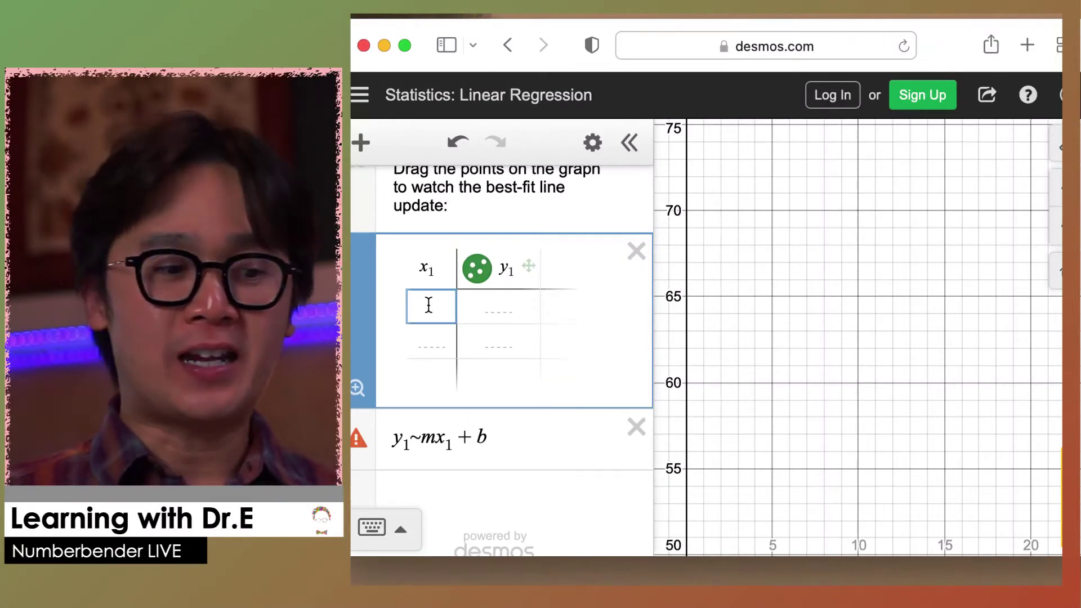
text(9.5)
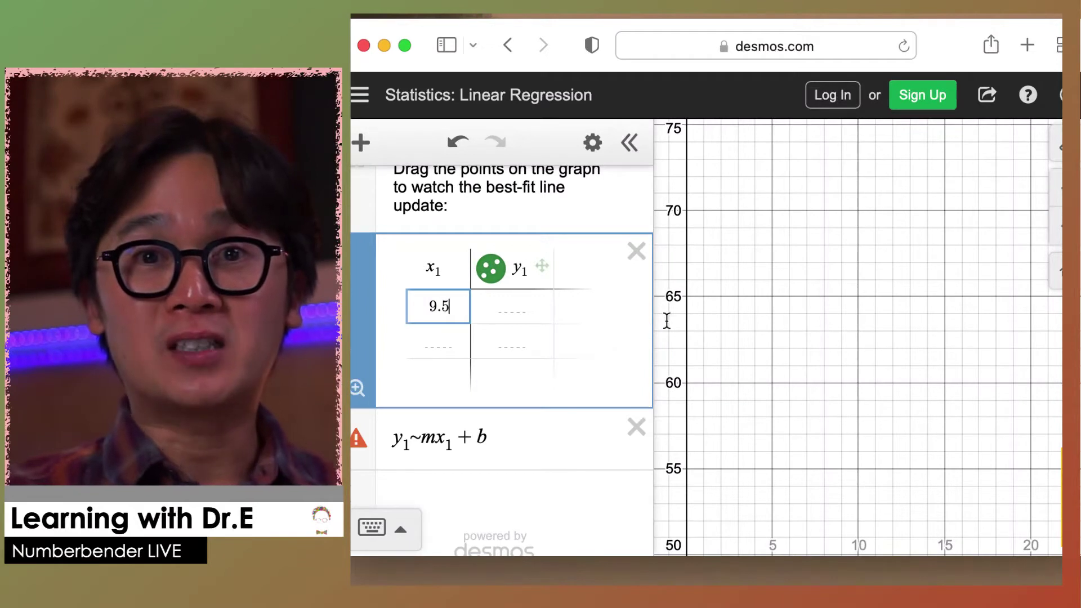
click(512, 312)
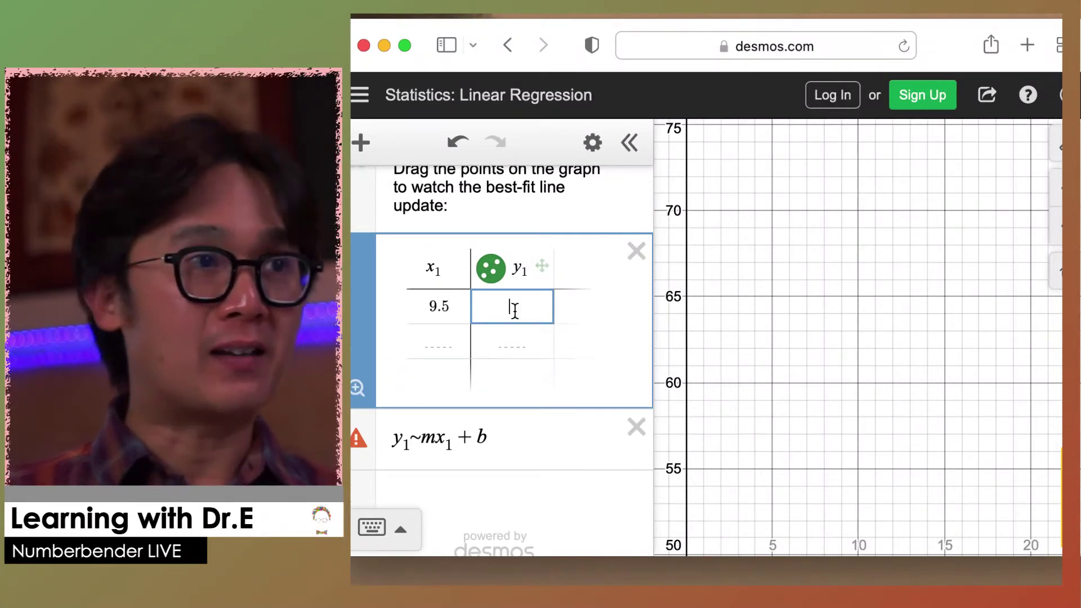
text(66)
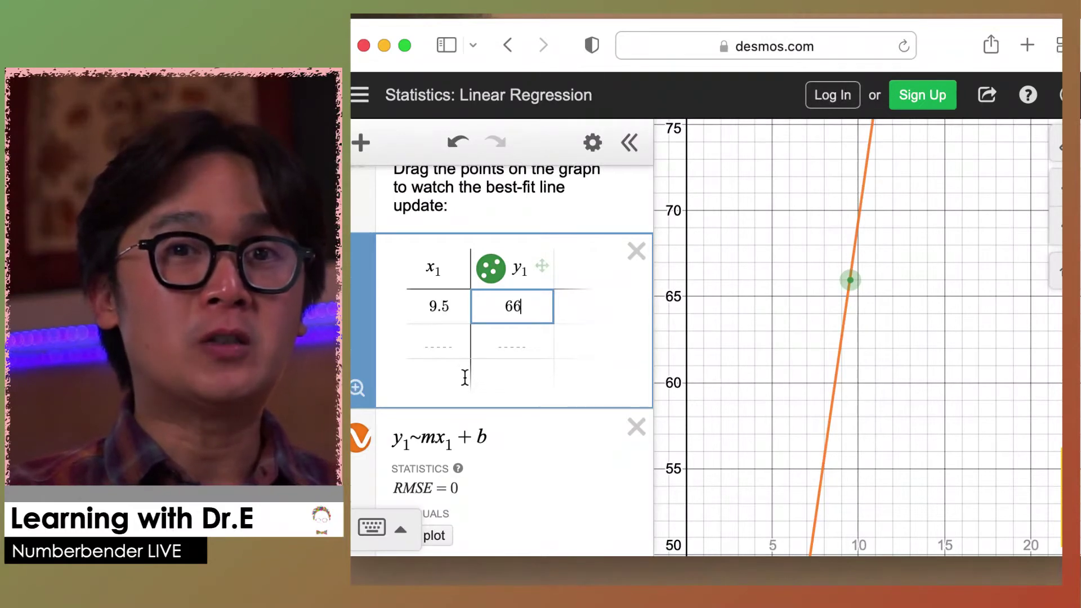
Add a second data point to the table, with x1 as 9 and y1 as 67.
click(461, 341)
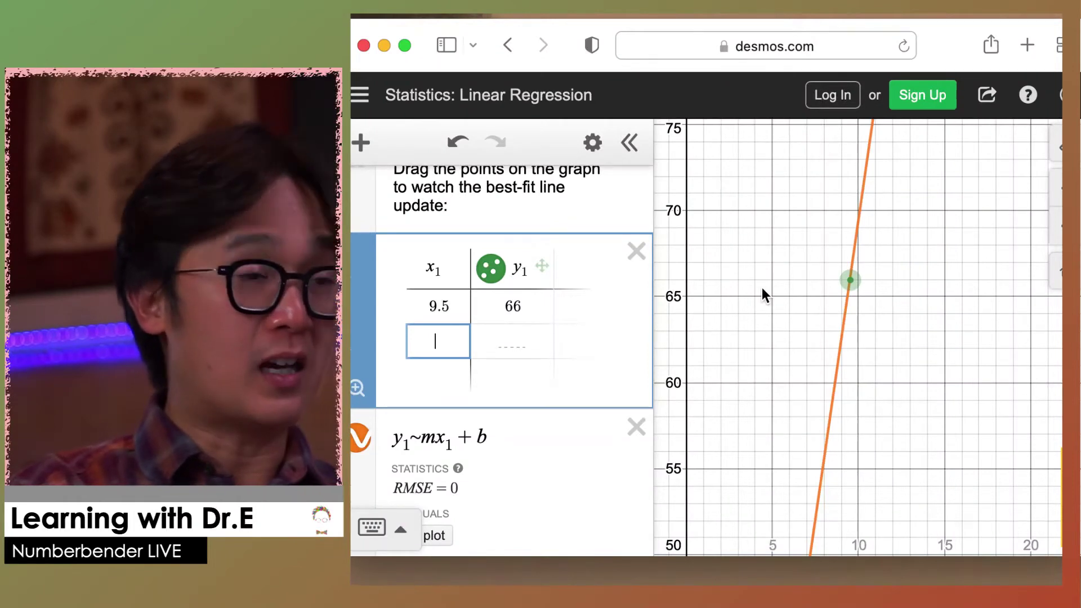
text(9)
key(Right)
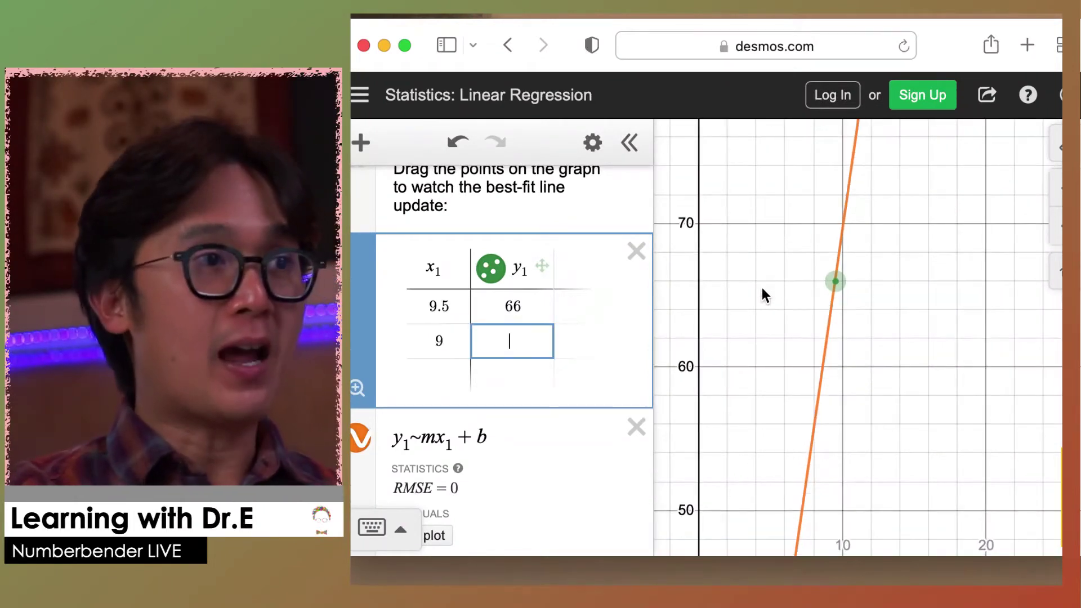
text(67)
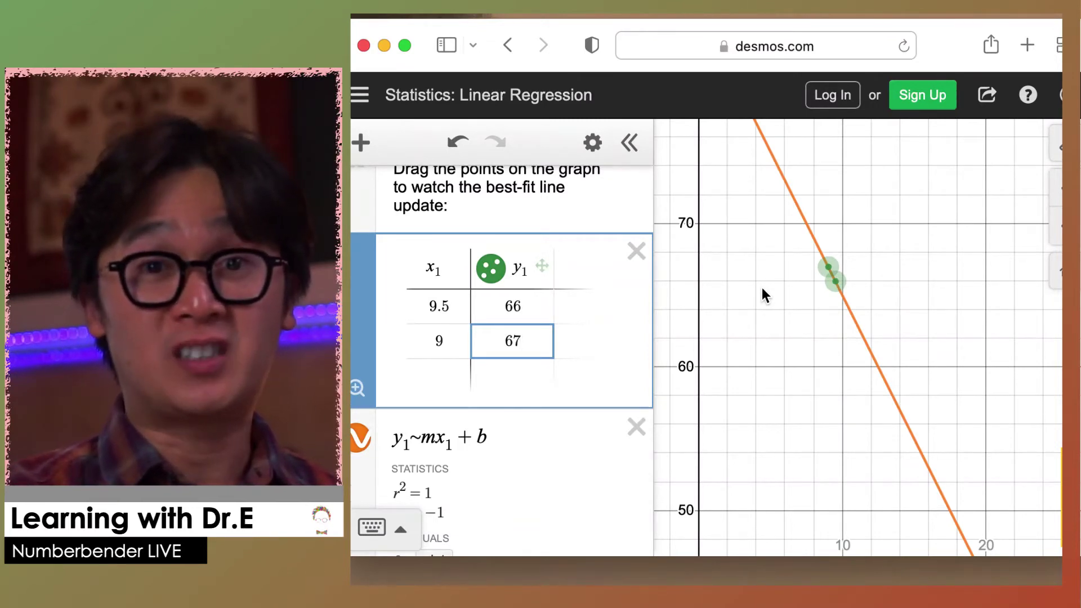
key(Return)
key(Left)
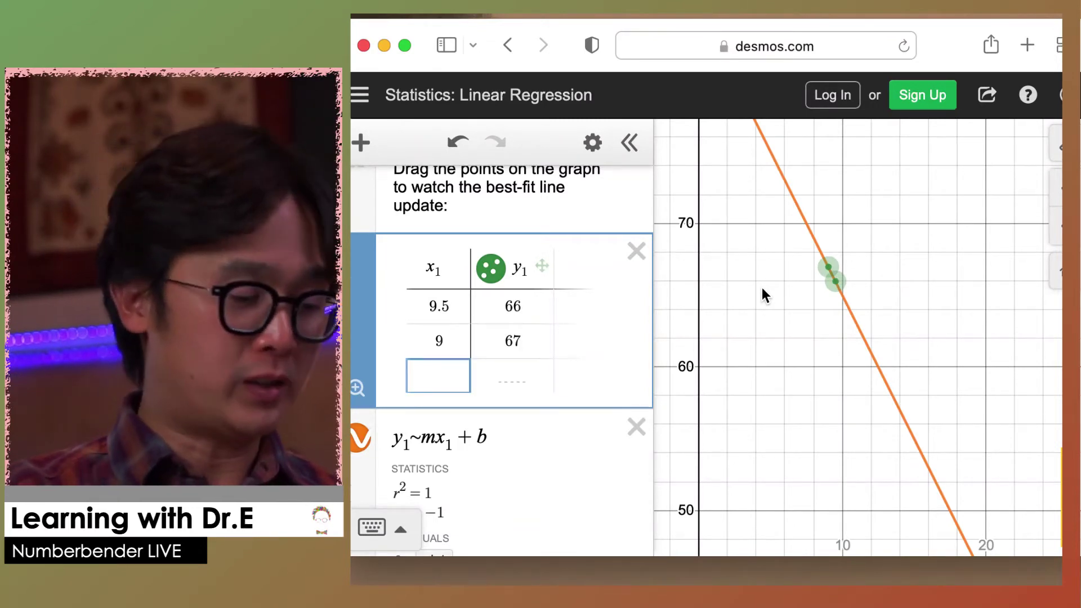
Add a third data point to the table, with x1 as 8 and y1 as 65.
text(8)
key(Right)
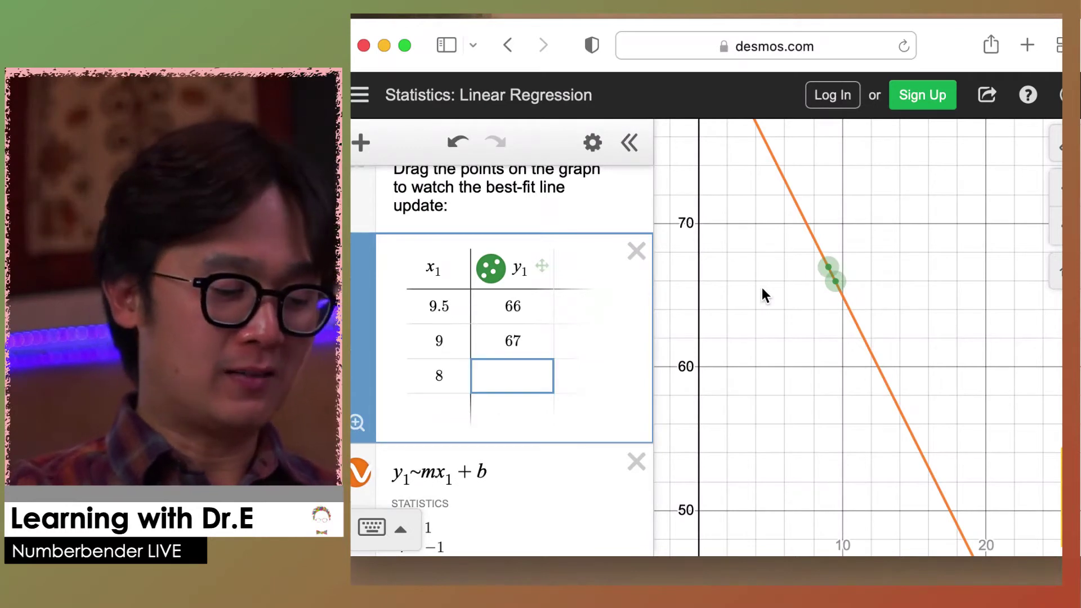
text(65)
key(Return)
key(Left)
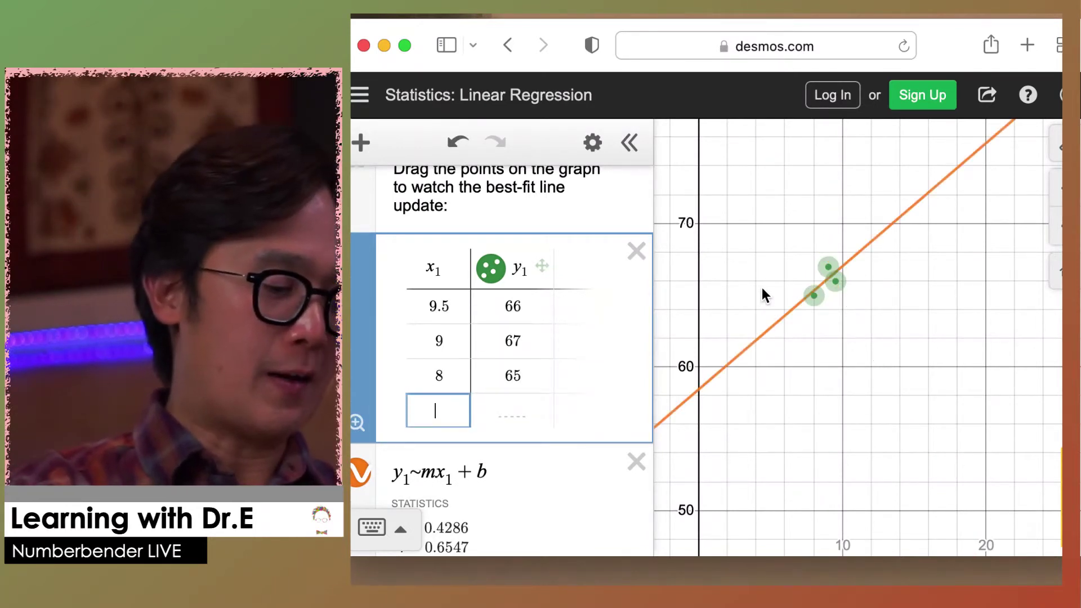
Add a fourth data point to the table, with x1 as 7.5 and y1 as 62.
text(7.5)
key(Right)
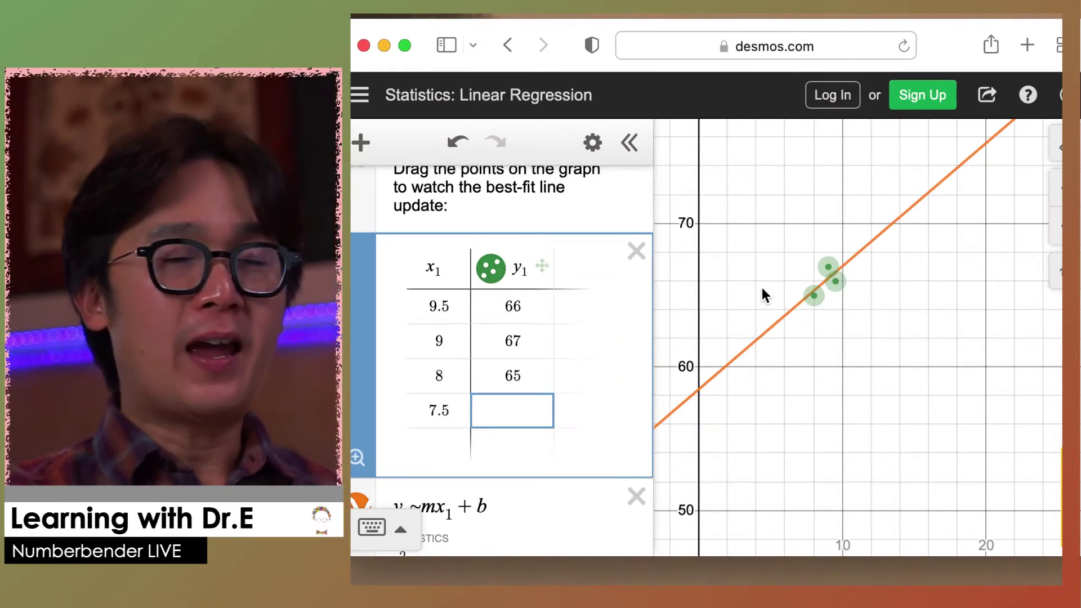
text(62)
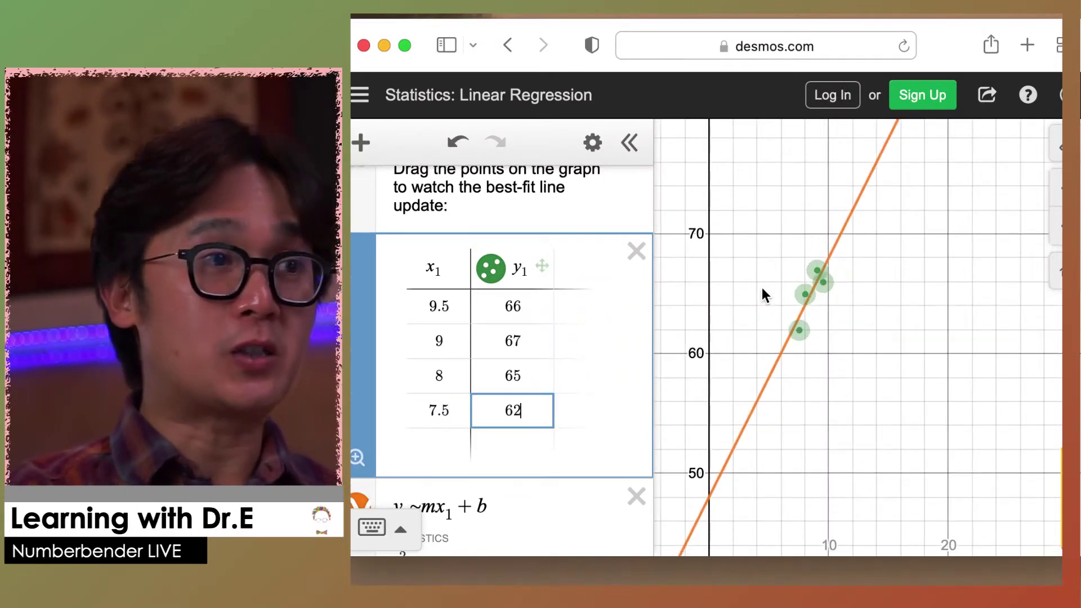
key(Return)
key(Left)
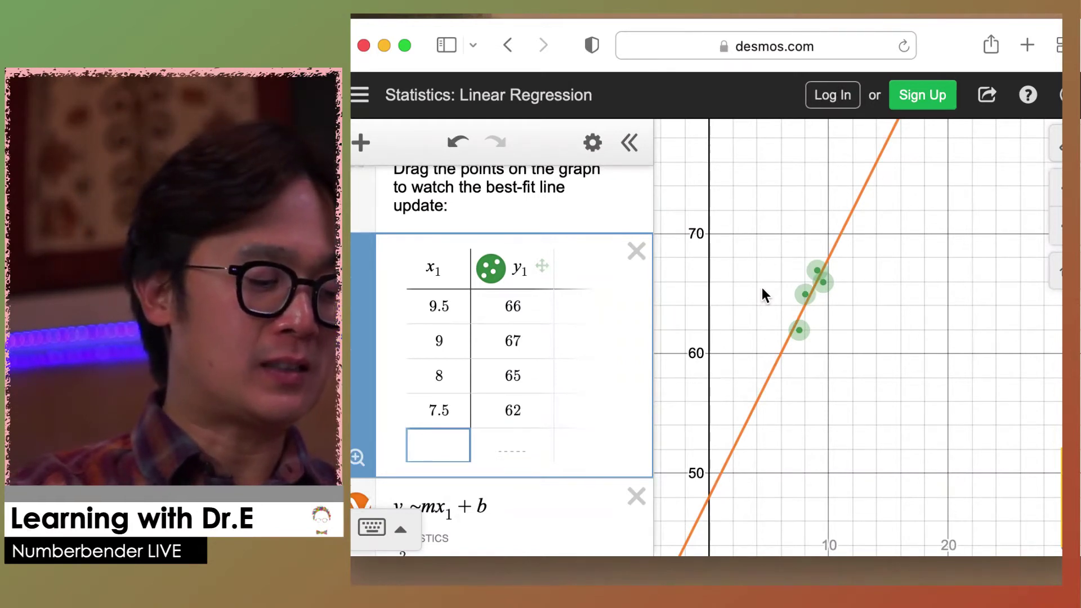
Add a fifth data point to the table, with x1 as 10 and y1 as 70.
text(10)
key(Right)
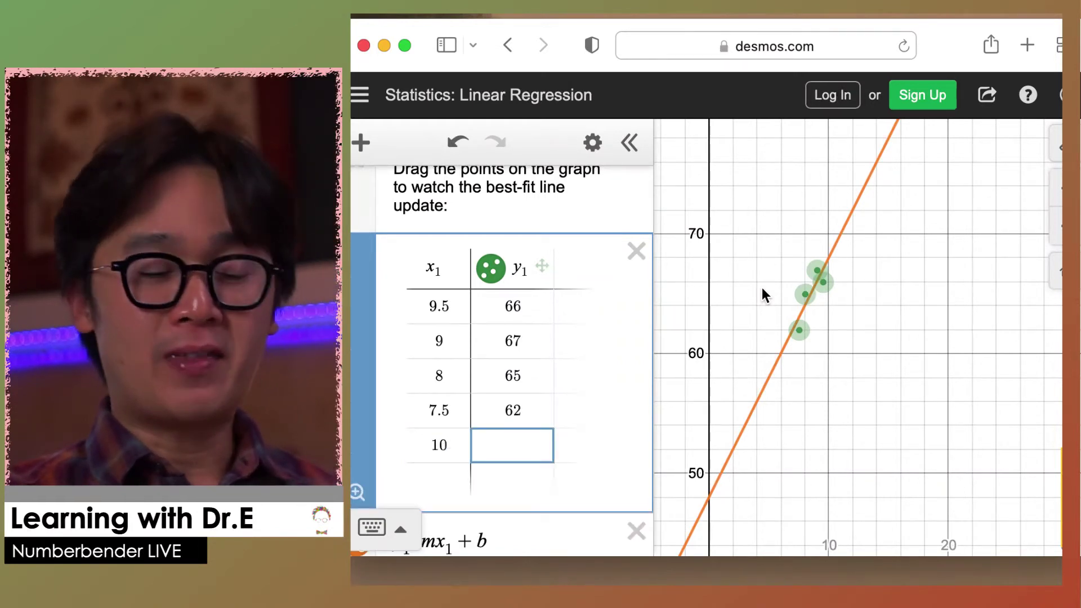
text(70)
key(Return)
key(Left)
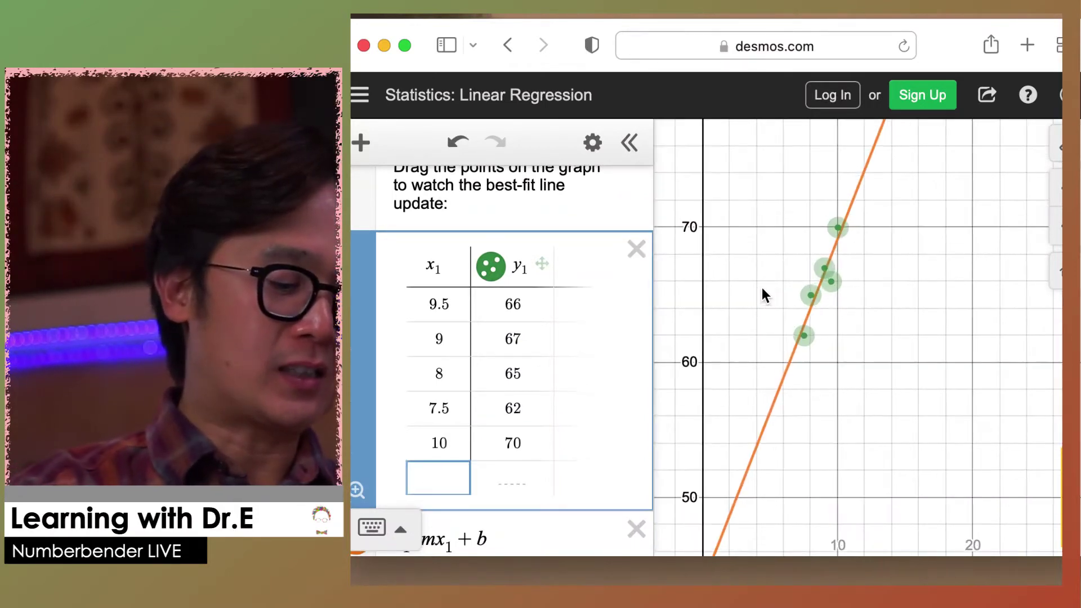
Add a sixth data point to the table, with x1 as 9.5 and y1 as 65.
text(9.5)
key(Right)
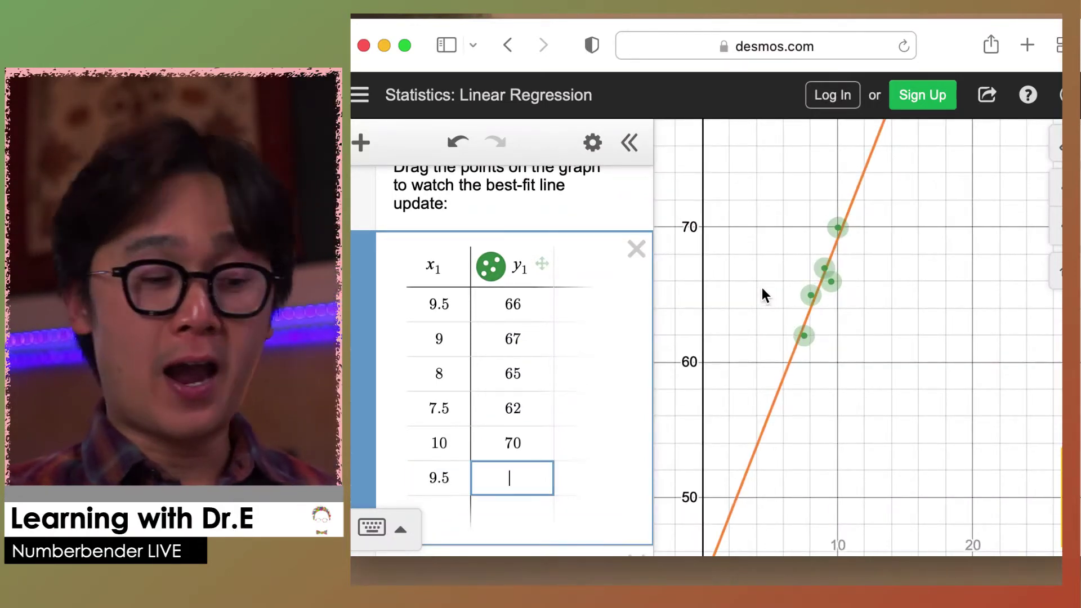
text(65)
key(Return)
key(Left)
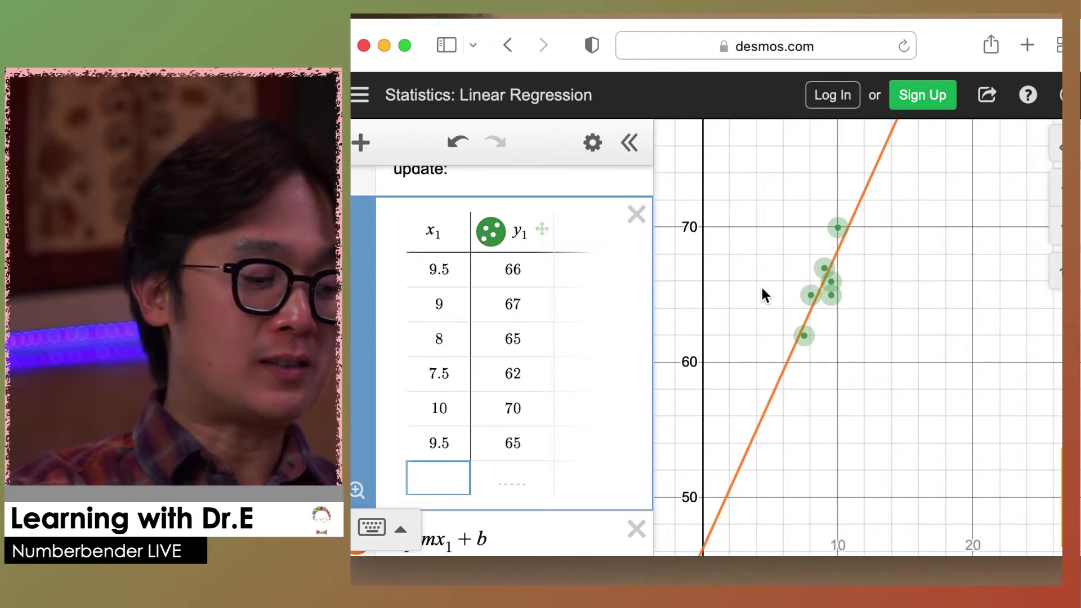
Add a seventh data point to the table, with x1 as 8.5 and y1 as 62.
text(8.5)
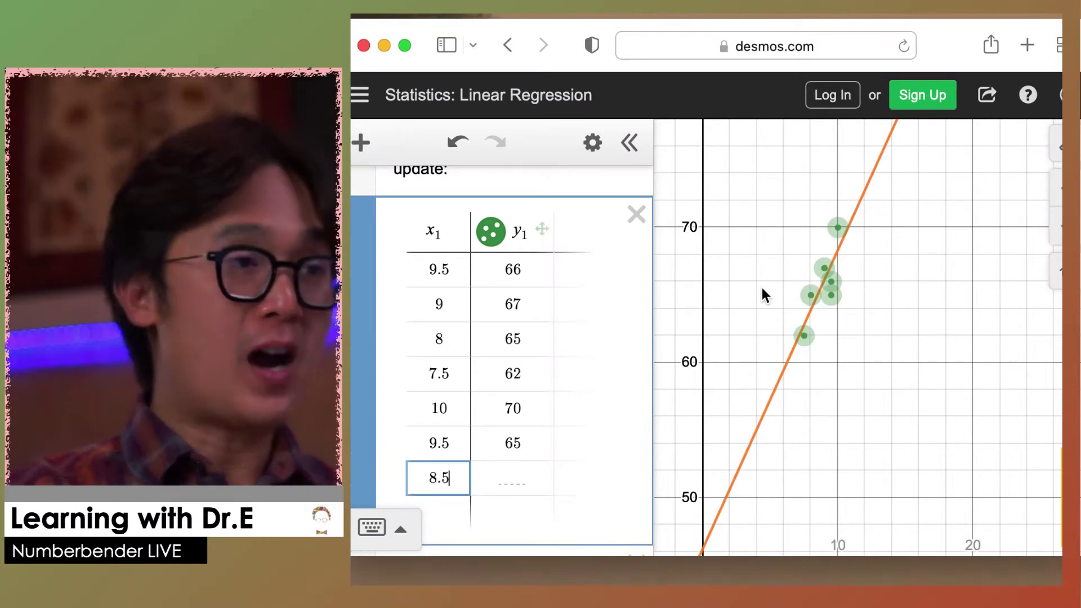
key(Tab)
text(62)
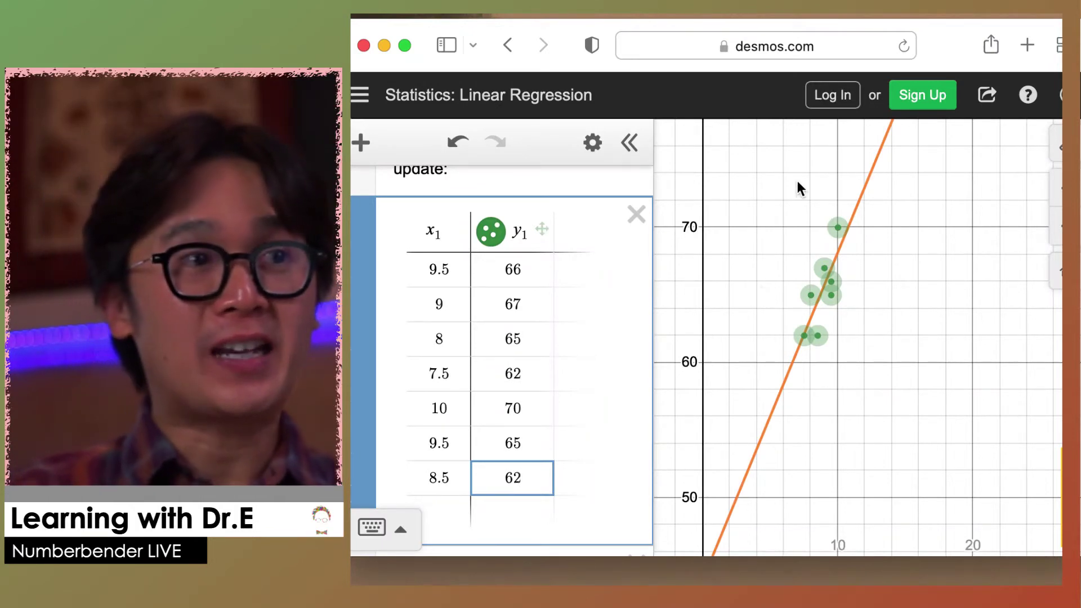
Examine the plotted points against the best-fit line and read the regression's correlation statistics, slope and intercept.
drag(876, 379, 930, 353)
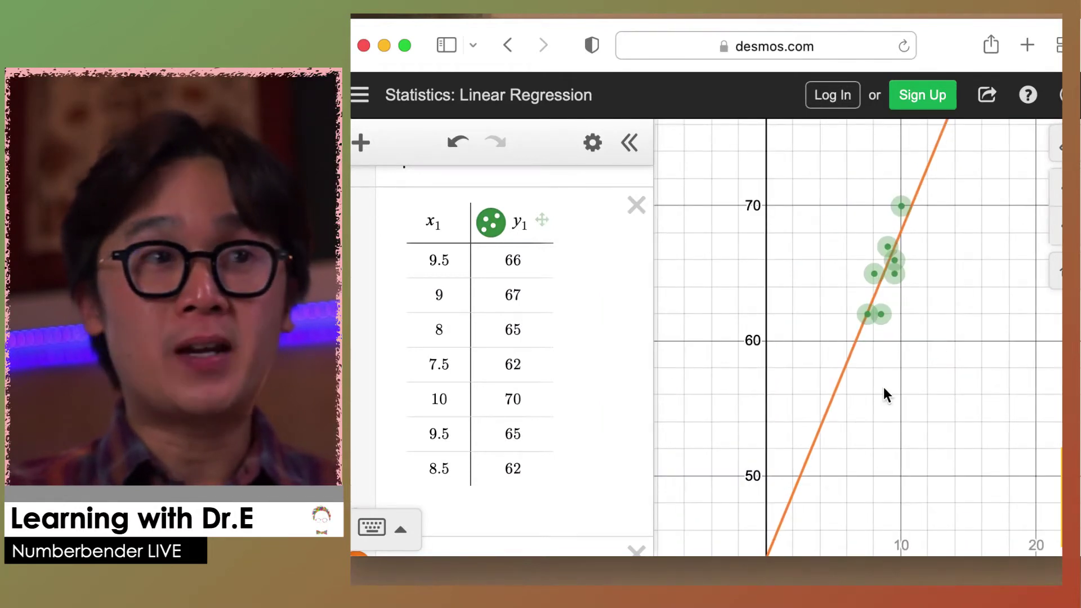
drag(893, 398, 842, 416)
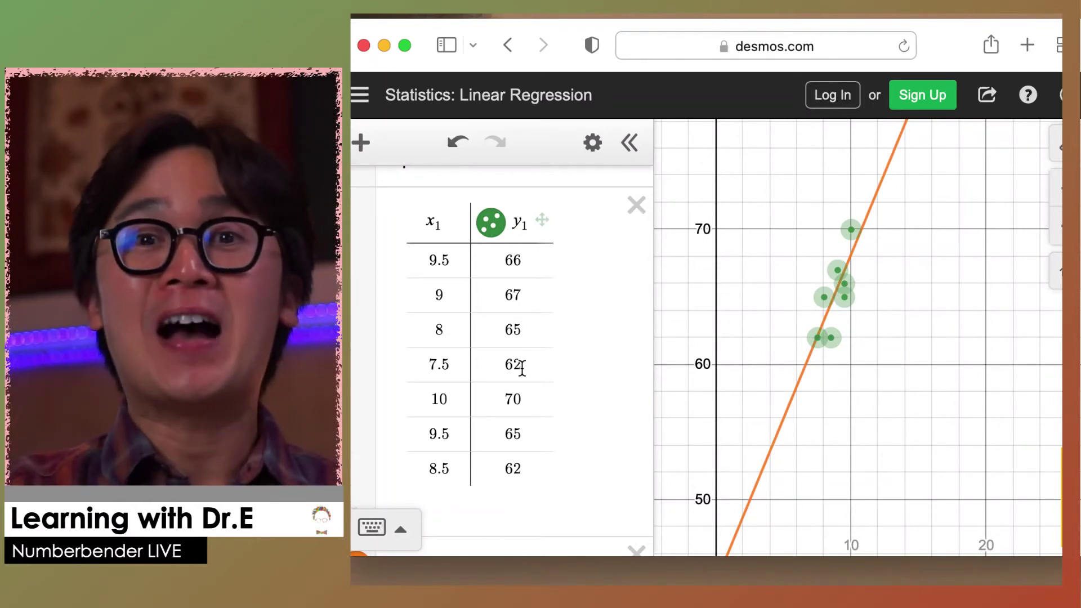
scroll(559, 500, down, 2)
scroll(560, 500, down, 5)
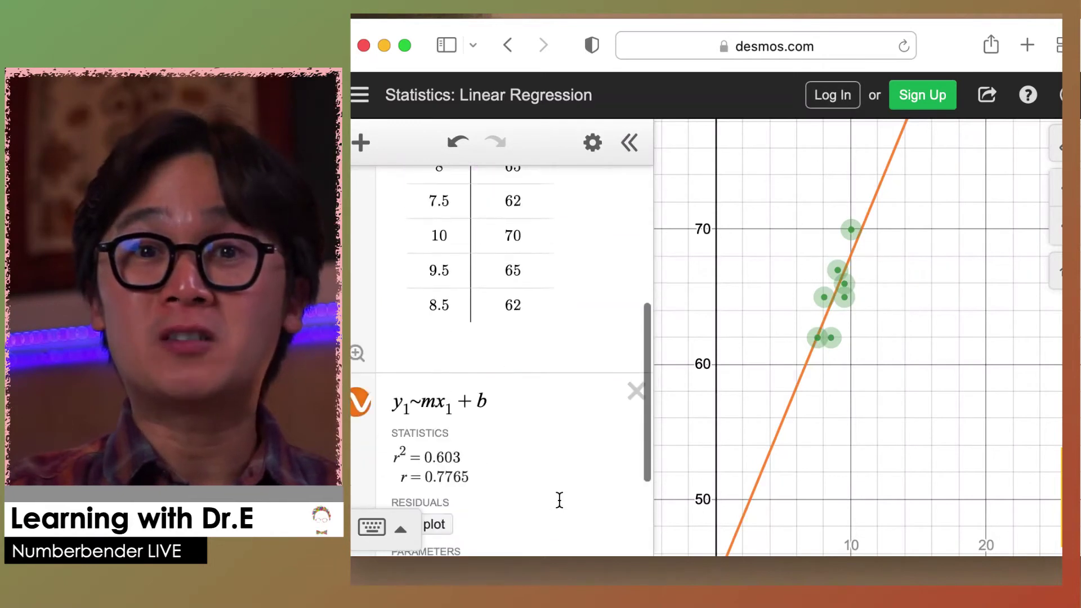
scroll(559, 501, down, 1)
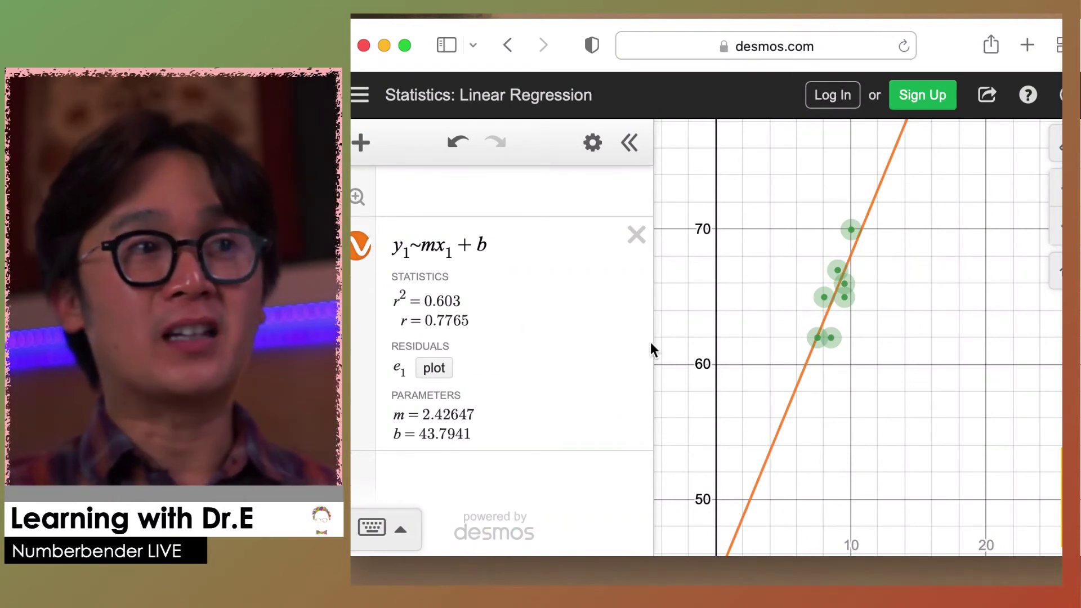
drag(873, 333, 934, 351)
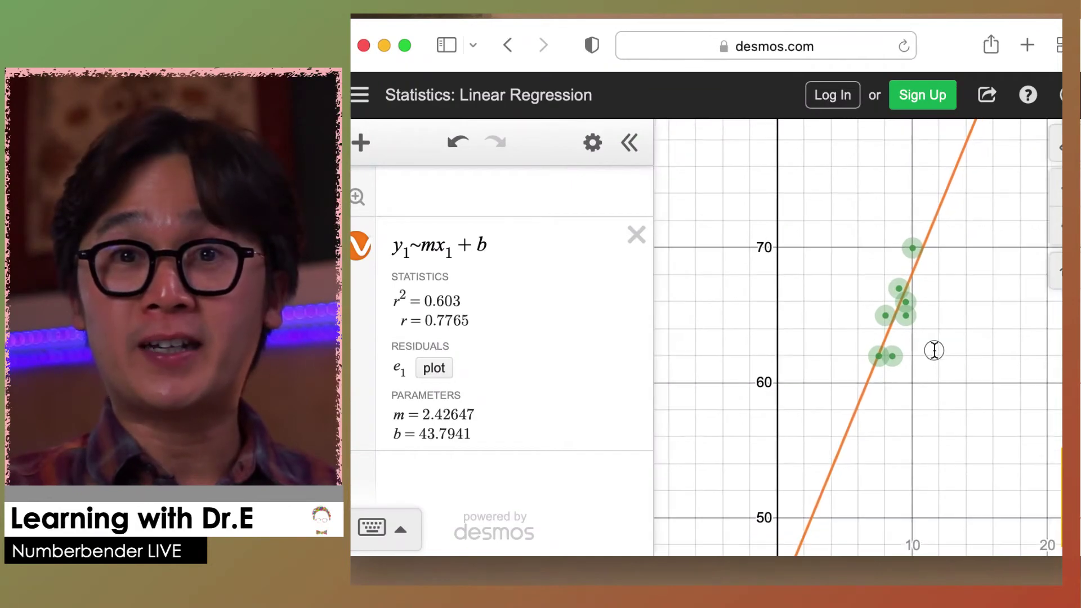